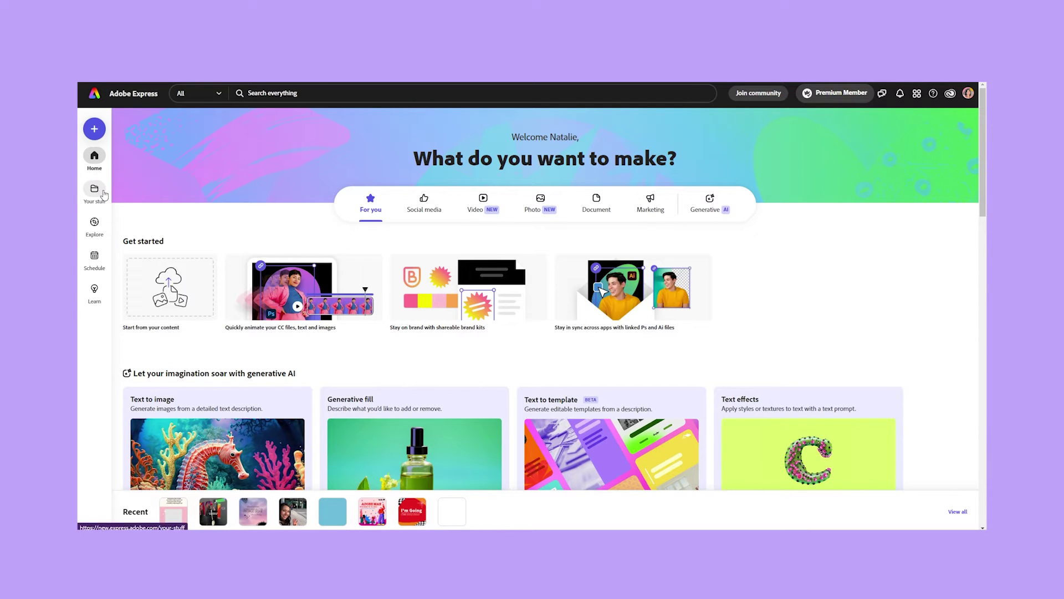
# - Upload the talking-head clip and create a new video project from it at its original aspect ratio
pyautogui.click(95, 128)
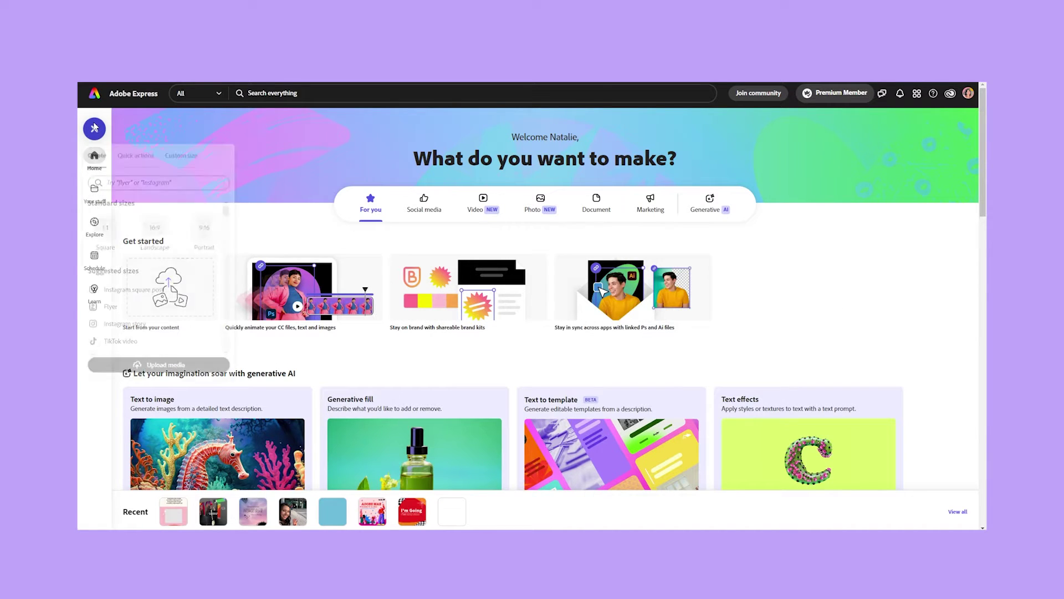
pyautogui.click(192, 367)
pyautogui.click(818, 413)
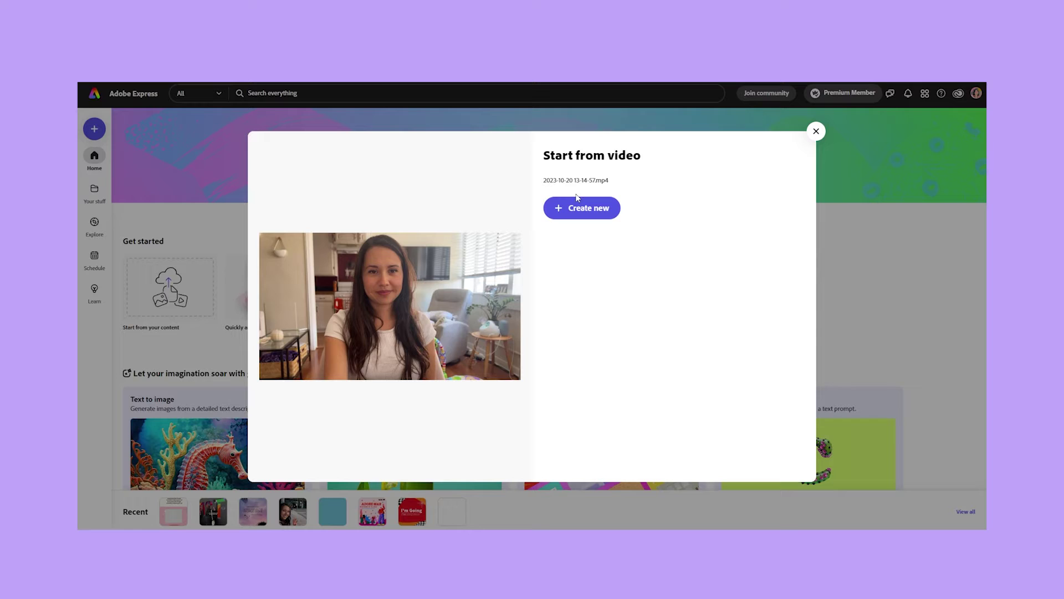
pyautogui.click(582, 214)
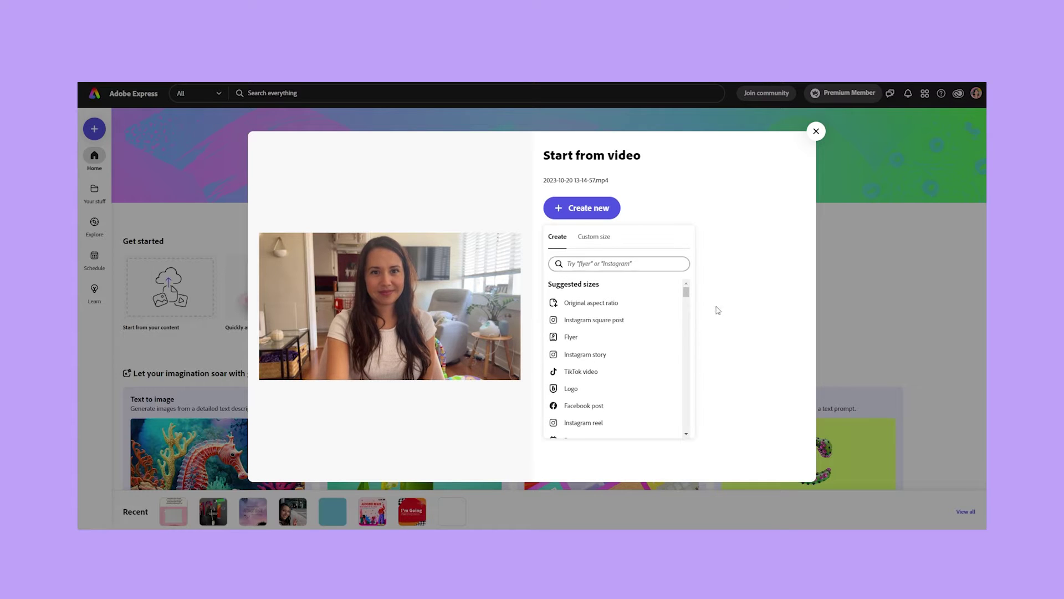
pyautogui.click(662, 307)
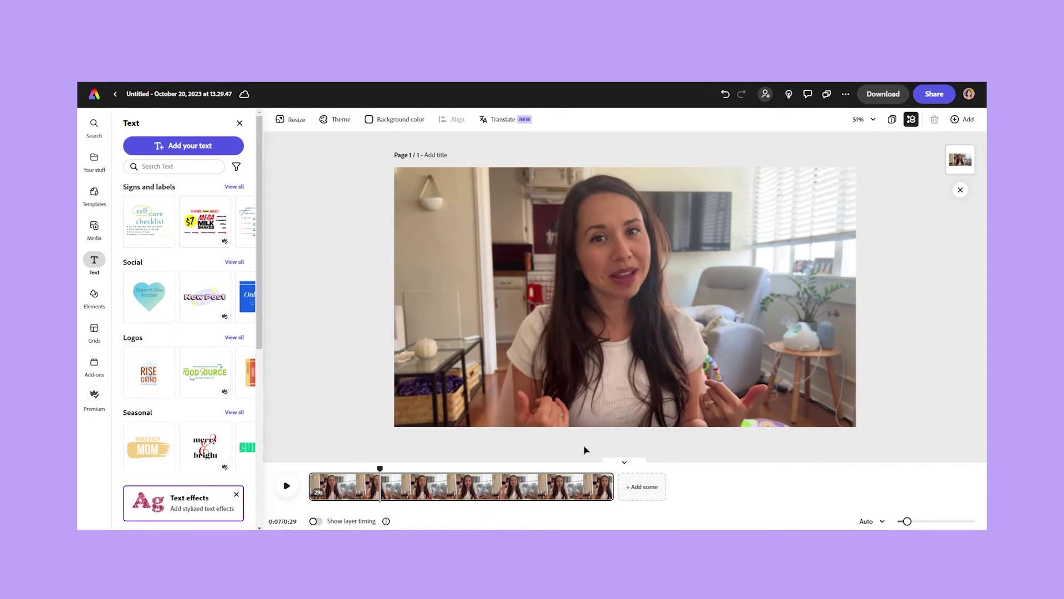
# - Select the talking-head video on the canvas to show its Video properties
pyautogui.click(506, 289)
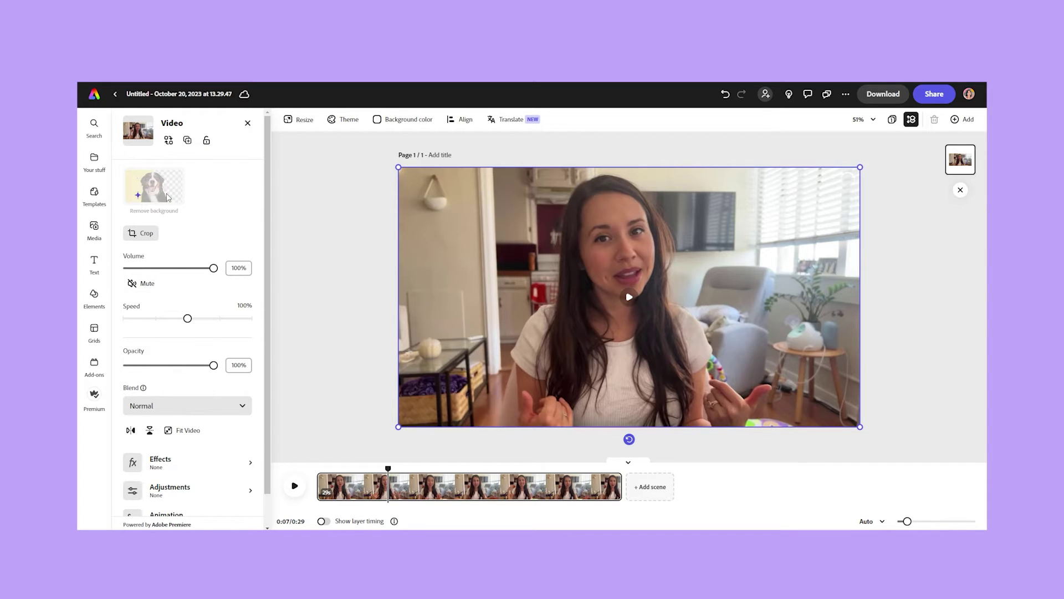
# - Remove the talking-head video's background, mute it, and preview it from 0:00
pyautogui.click(168, 197)
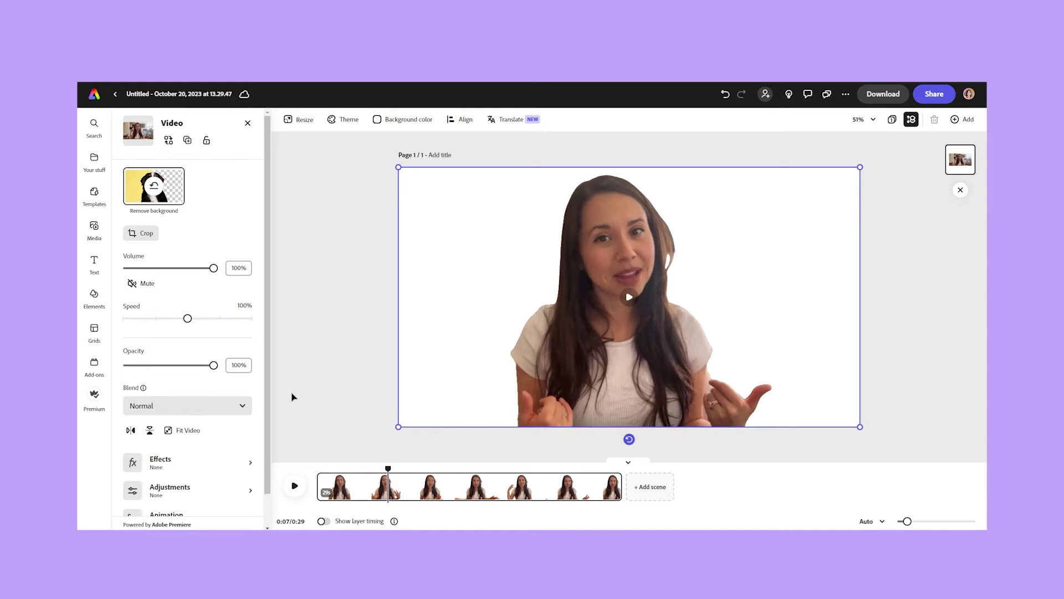
pyautogui.moveTo(388, 469); pyautogui.dragTo(302, 467)
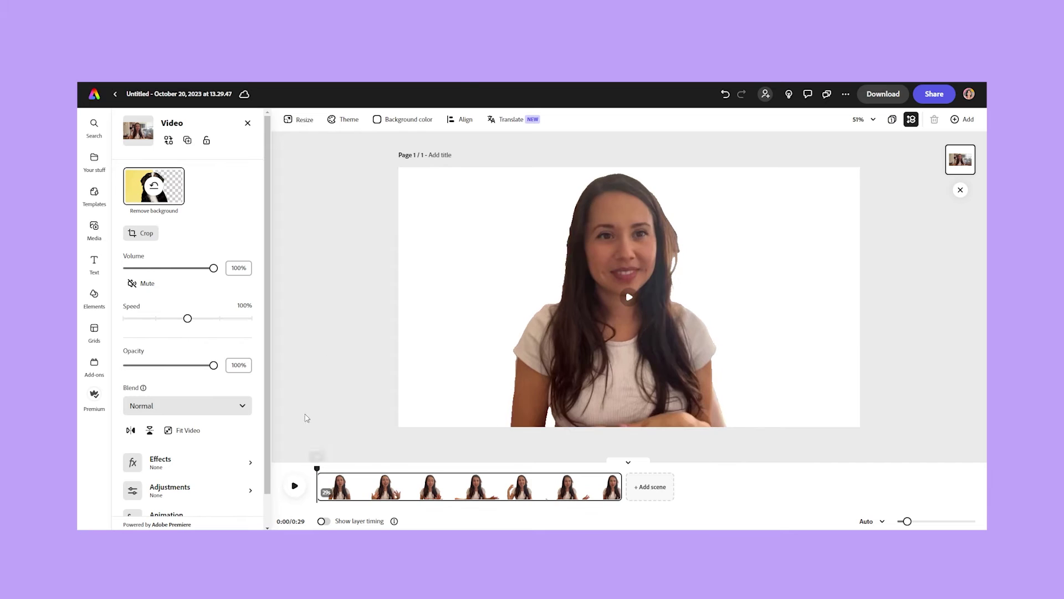
pyautogui.click(145, 283)
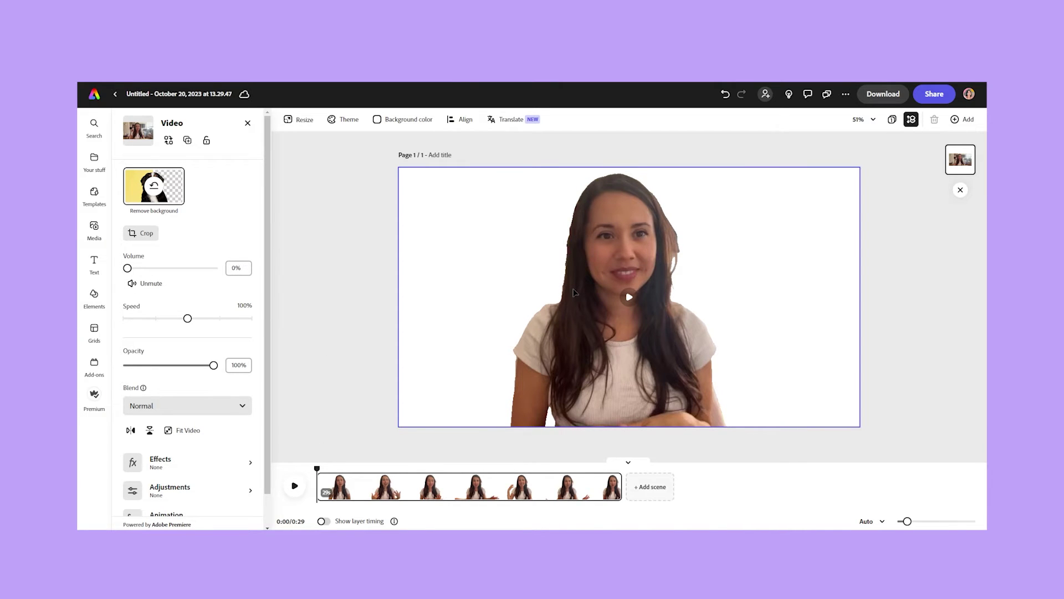
pyautogui.click(294, 486)
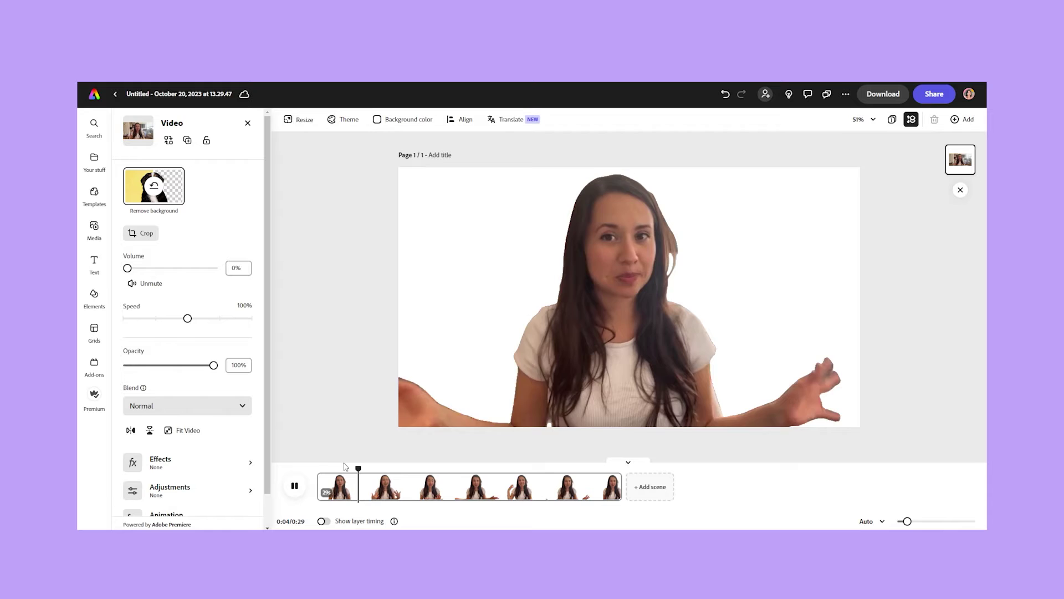
# - Stop the preview and set the page background to the light blue-grey Recommended swatch
pyautogui.click(296, 486)
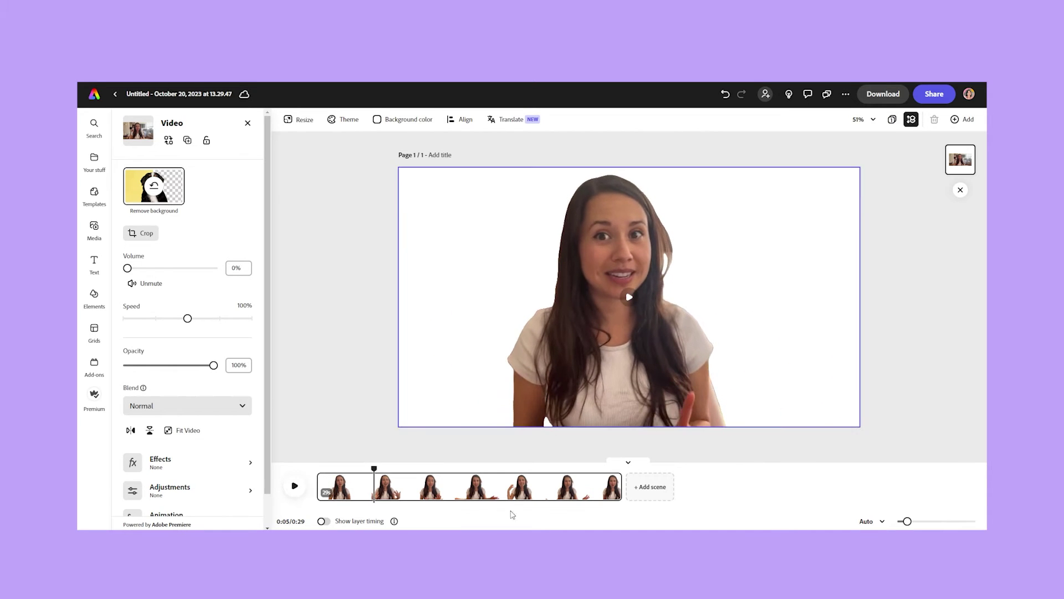
pyautogui.click(397, 120)
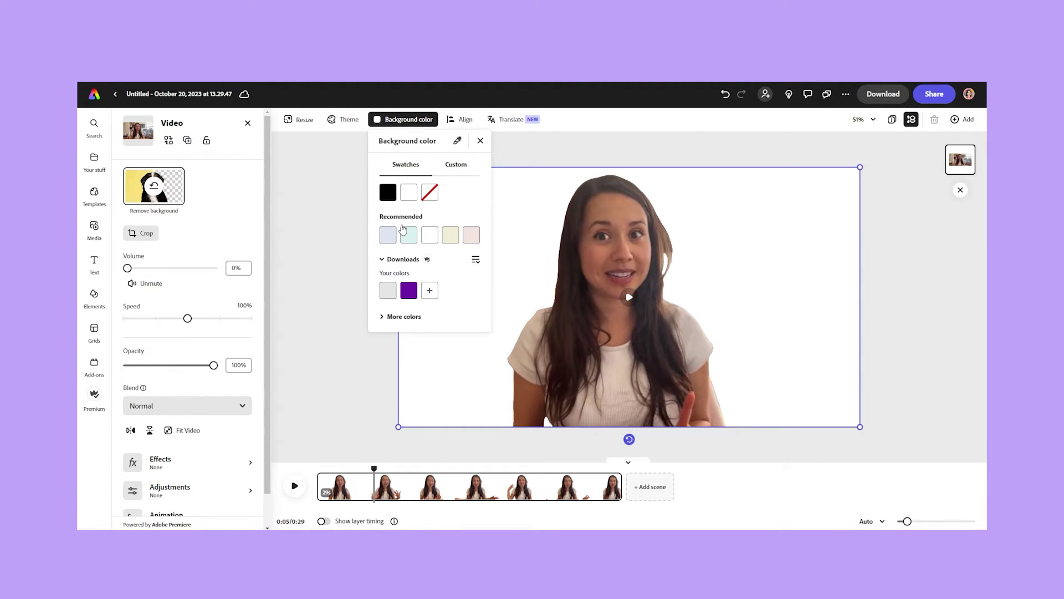
pyautogui.click(407, 233)
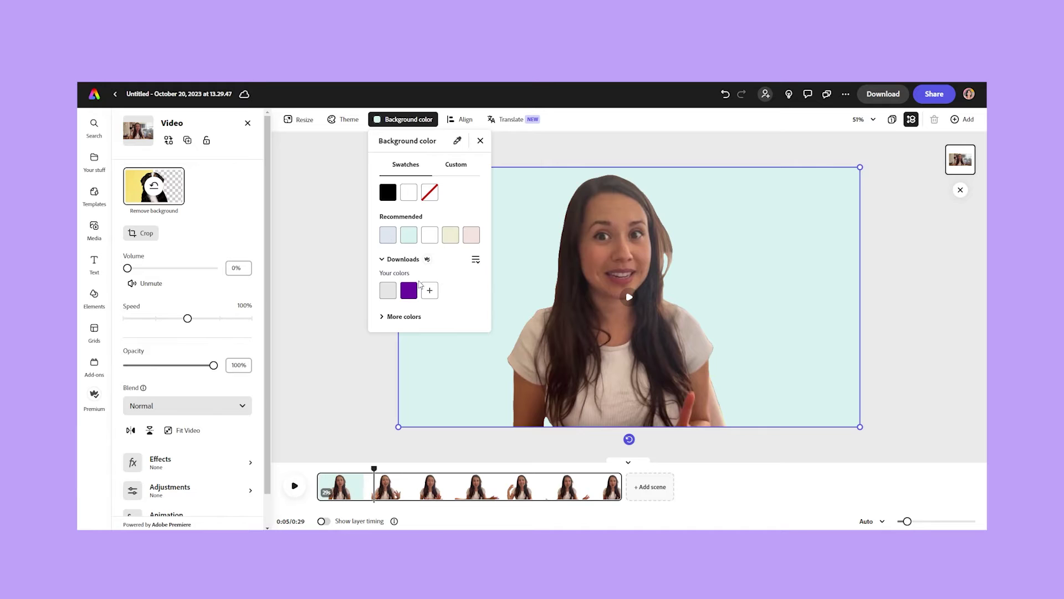
pyautogui.click(408, 290)
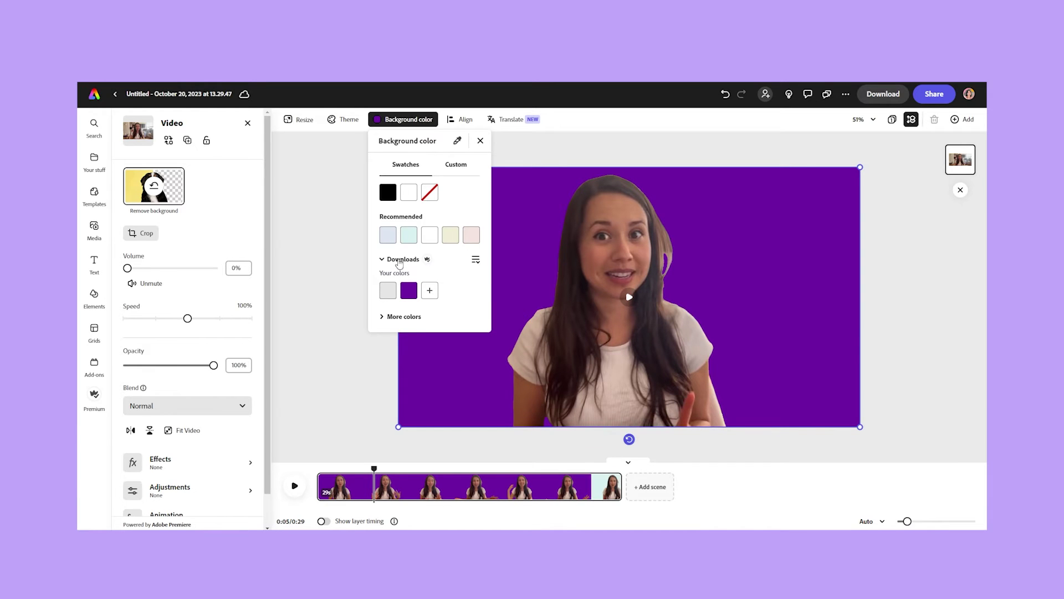
pyautogui.click(389, 238)
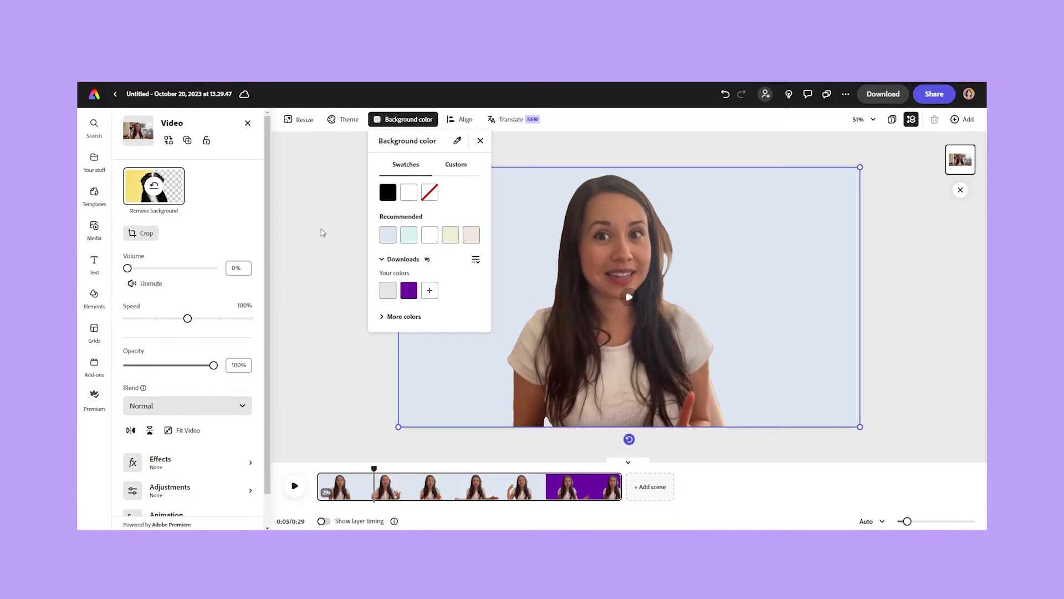
pyautogui.click(321, 231)
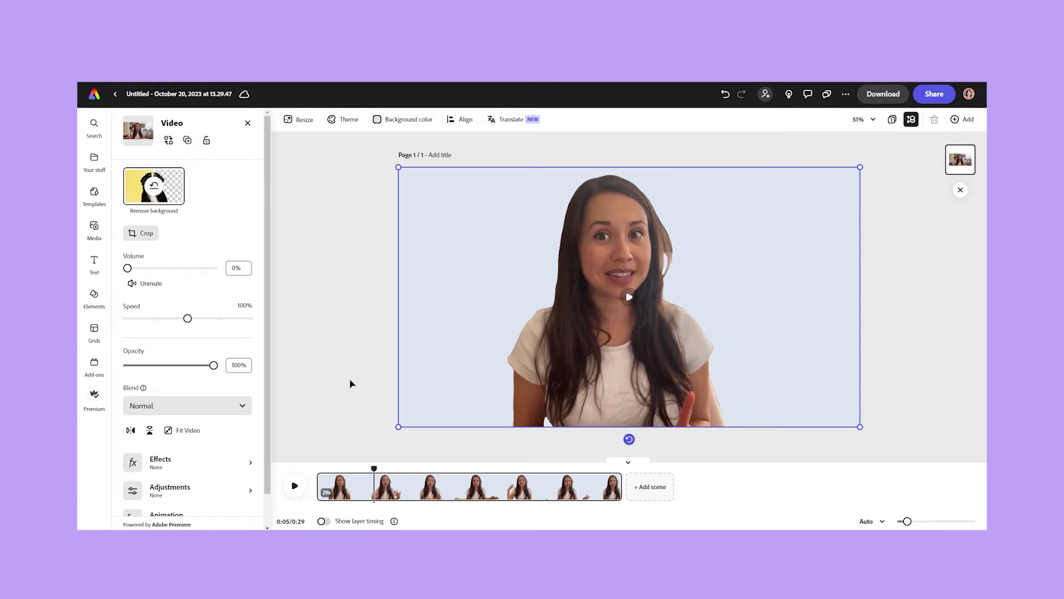
pyautogui.moveTo(372, 456); pyautogui.dragTo(305, 456)
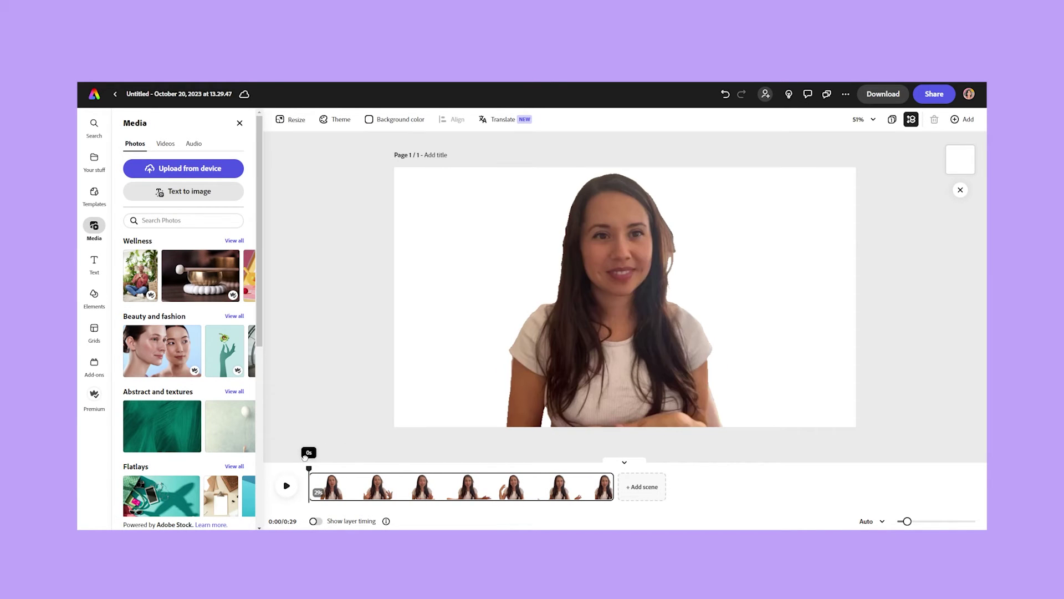
pyautogui.click(473, 315)
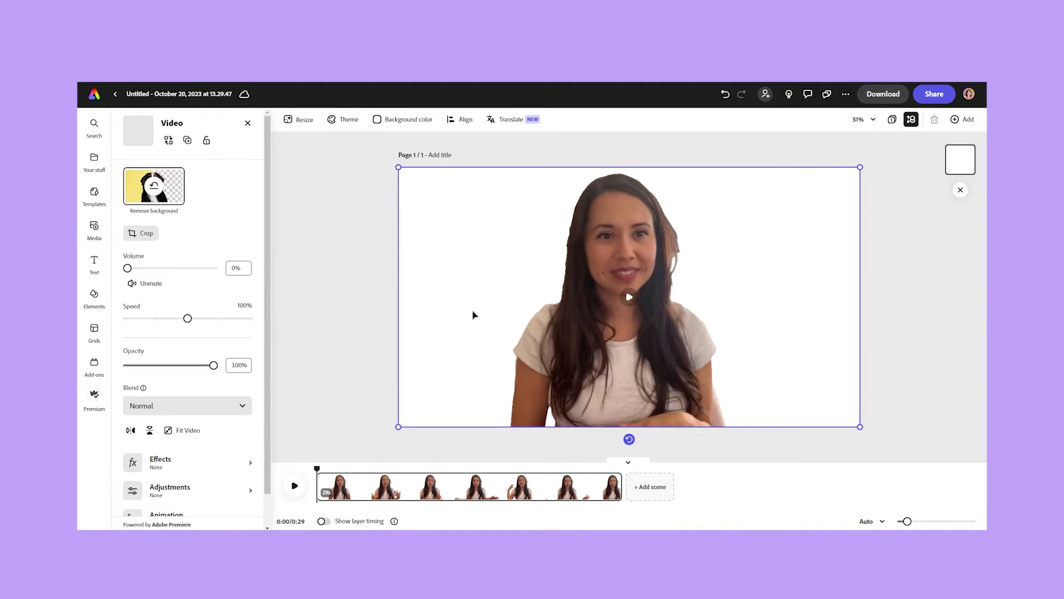
pyautogui.hotkey('alt', 'Tab')
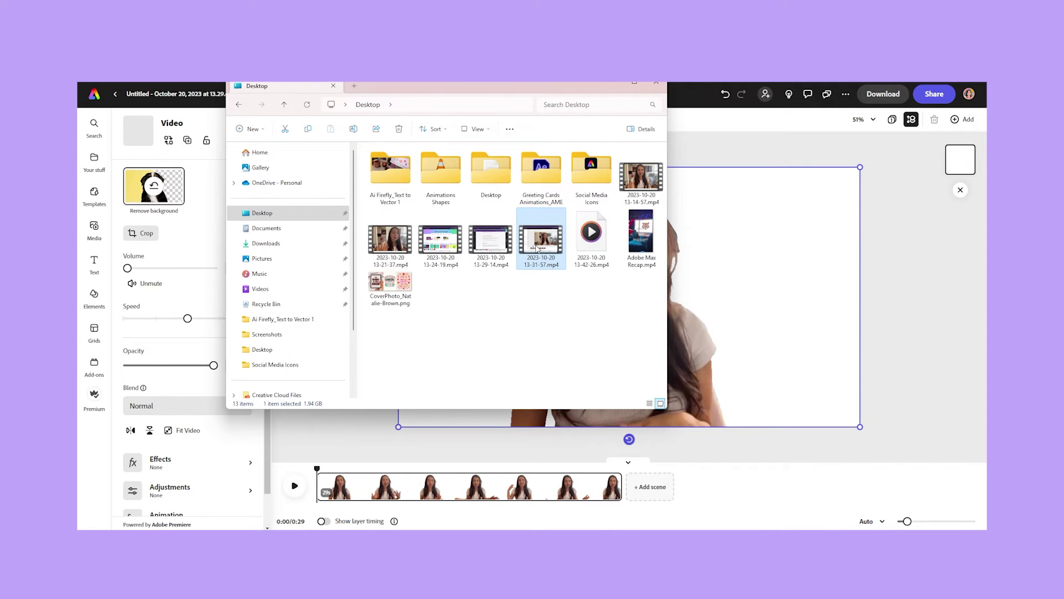
pyautogui.moveTo(441, 241); pyautogui.dragTo(695, 331)
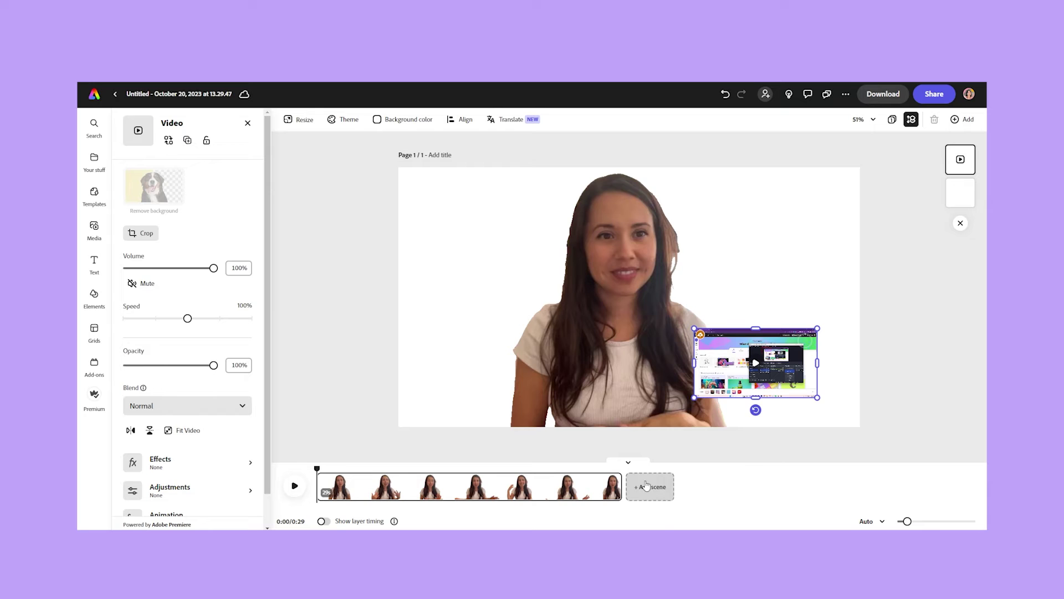
# - Move the screen recording behind the presenter and stretch it to cover the page
pyautogui.moveTo(751, 388); pyautogui.dragTo(557, 375)
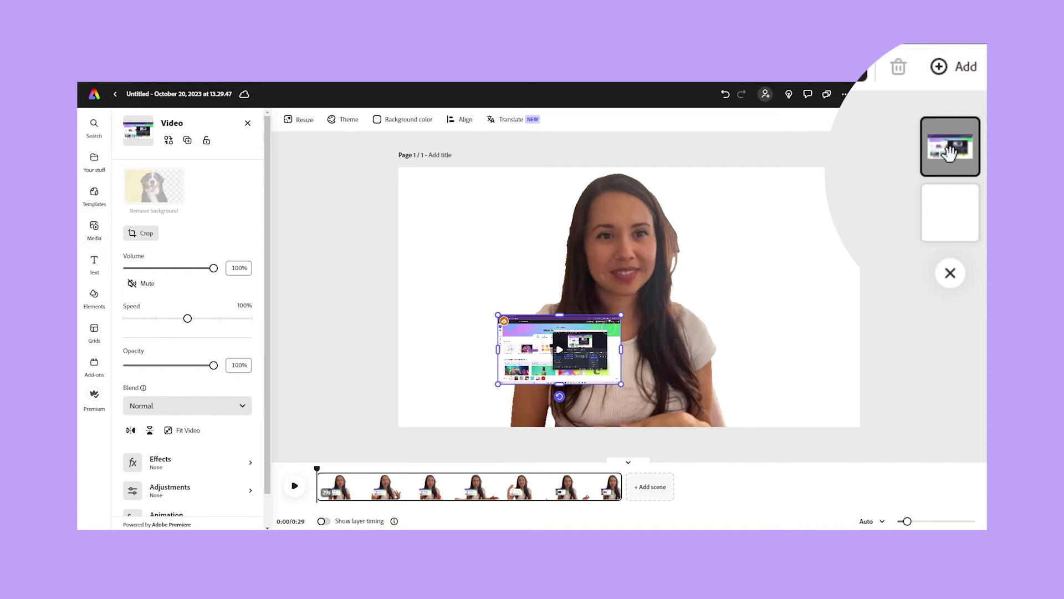
pyautogui.moveTo(950, 151); pyautogui.dragTo(949, 238)
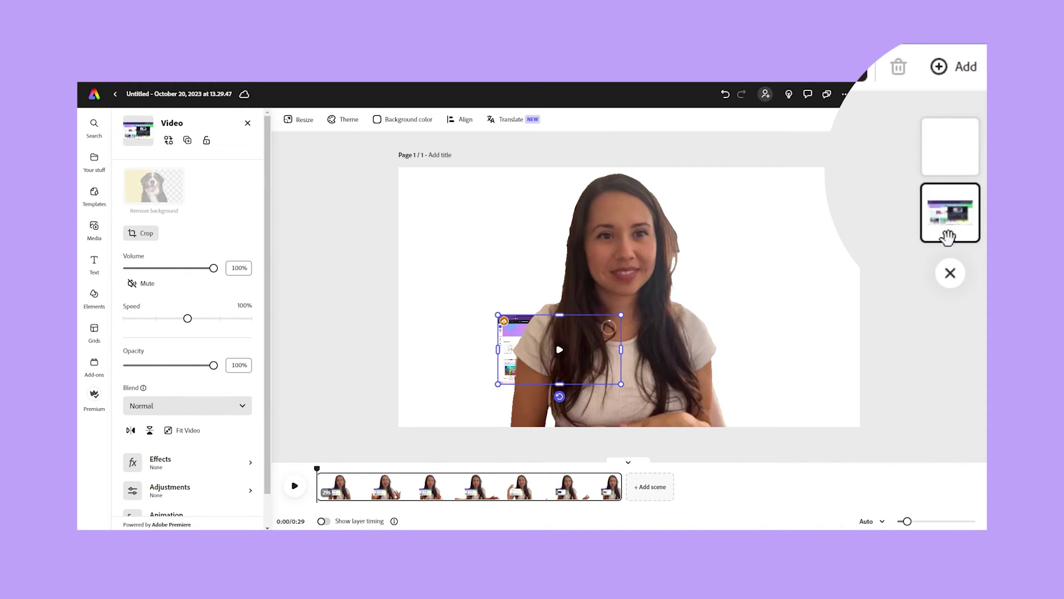
pyautogui.moveTo(615, 315); pyautogui.dragTo(469, 314)
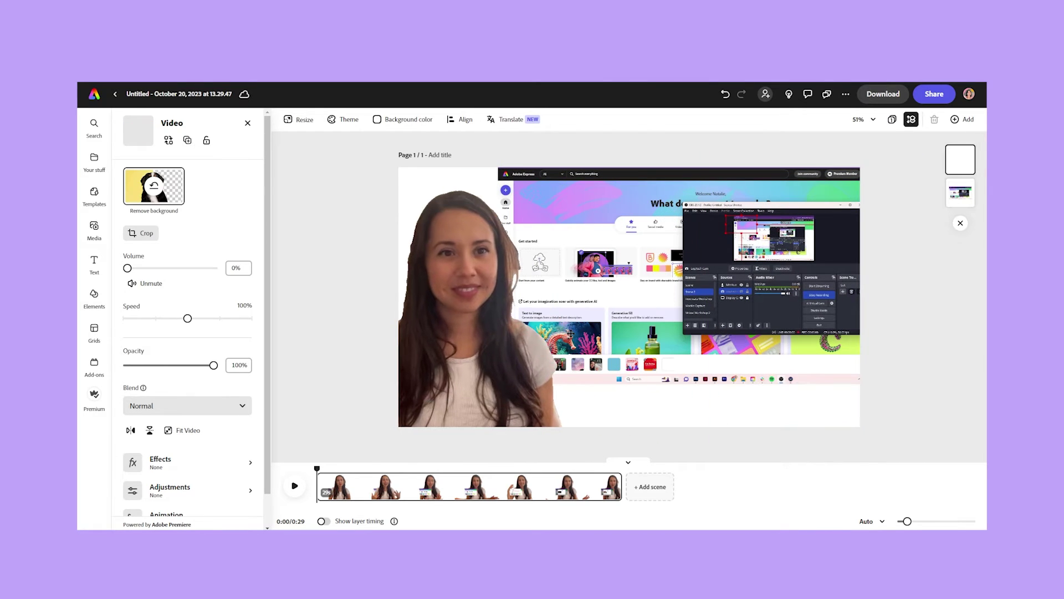
pyautogui.moveTo(787, 279); pyautogui.dragTo(686, 277)
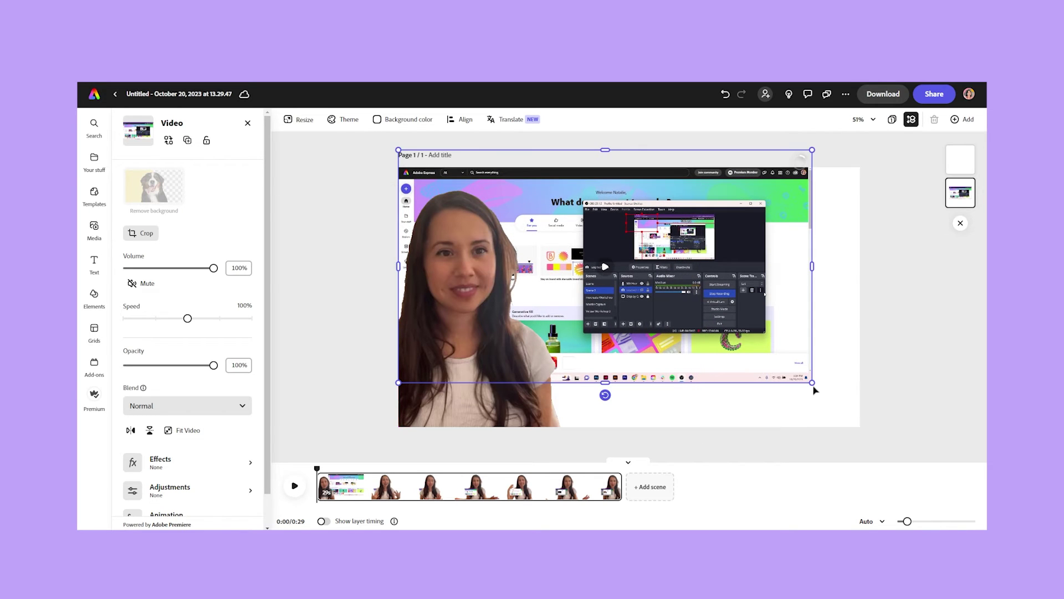
pyautogui.moveTo(814, 392); pyautogui.dragTo(913, 457)
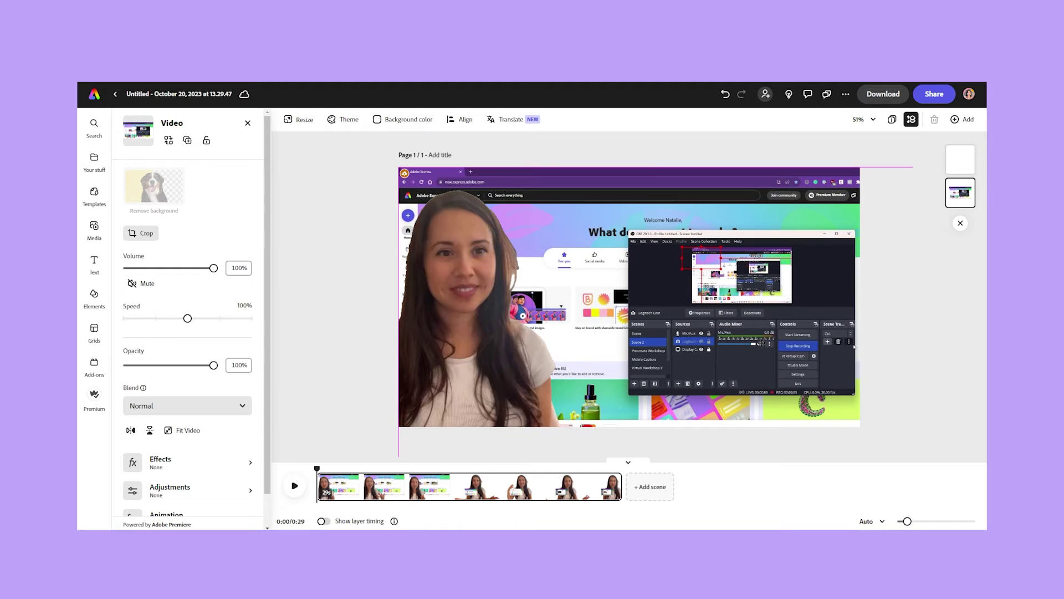
# - Shrink the presenter cutout, place it at the lower left, and scrub the preview to 0:03
pyautogui.click(745, 200)
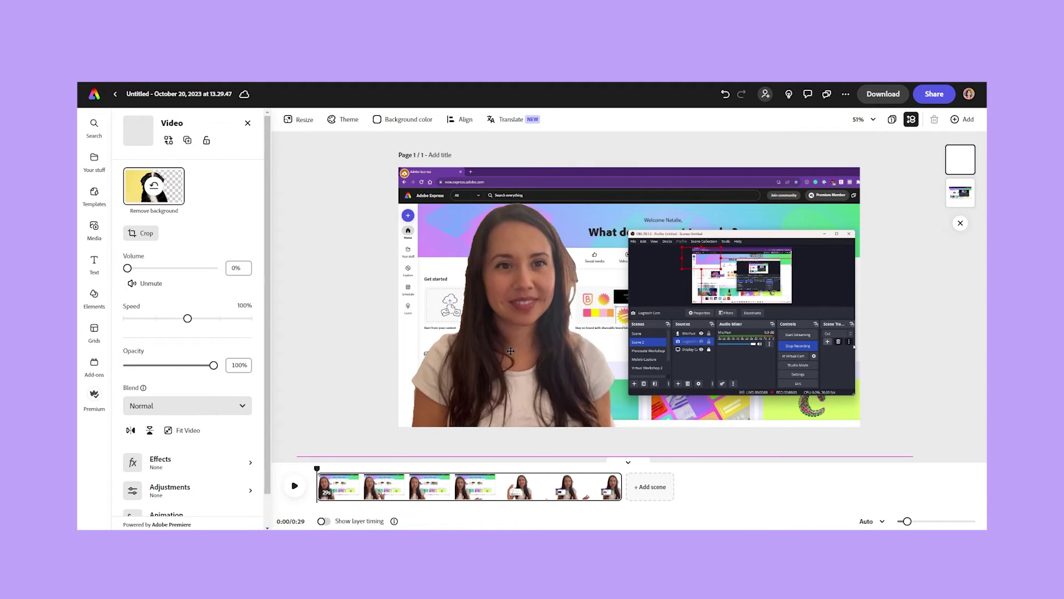
pyautogui.moveTo(760, 196); pyautogui.dragTo(602, 287)
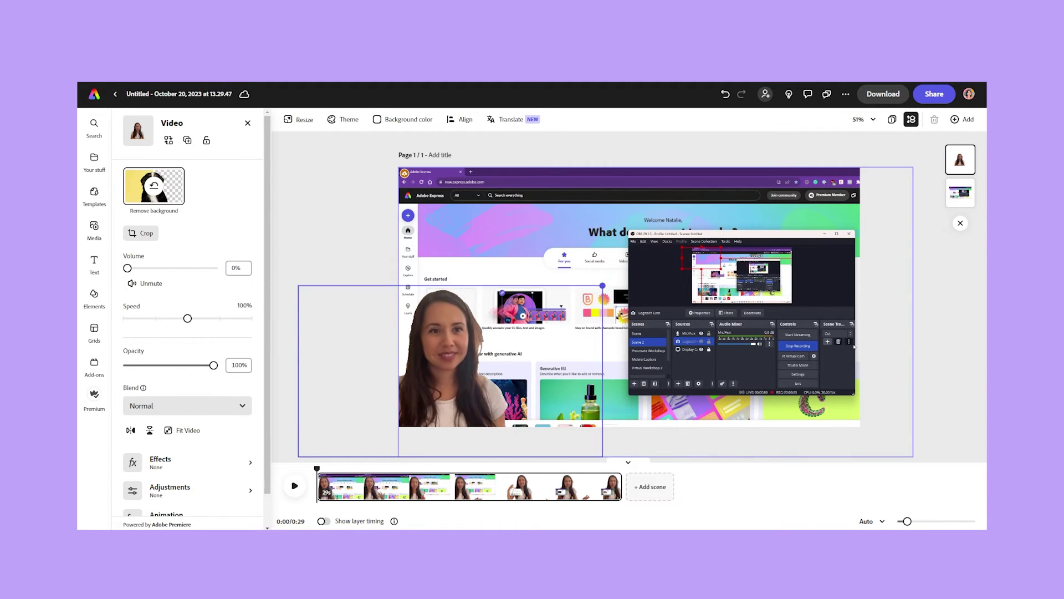
pyautogui.moveTo(465, 415); pyautogui.dragTo(488, 391)
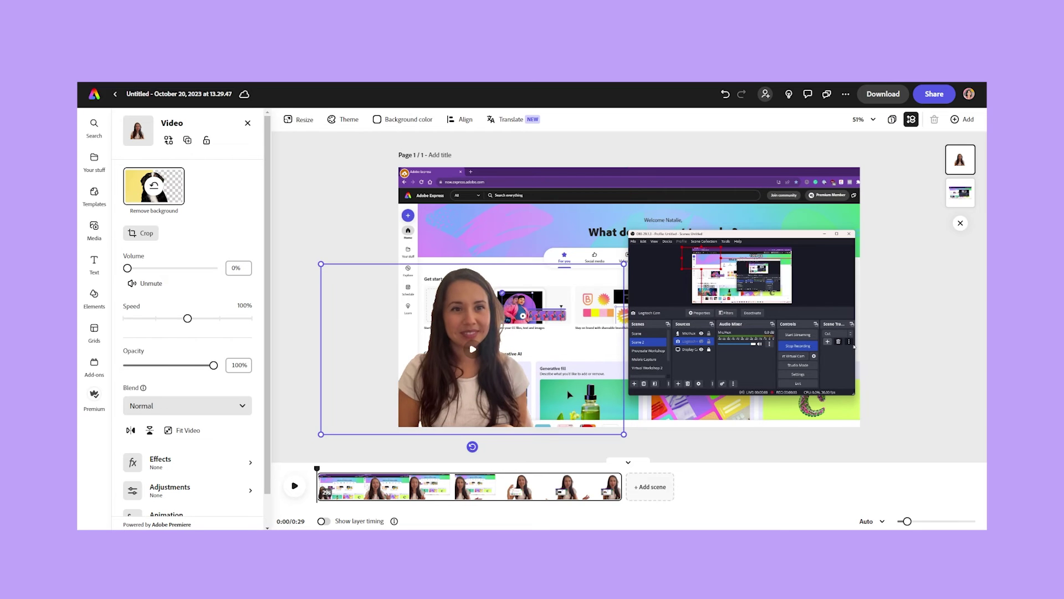
pyautogui.click(541, 396)
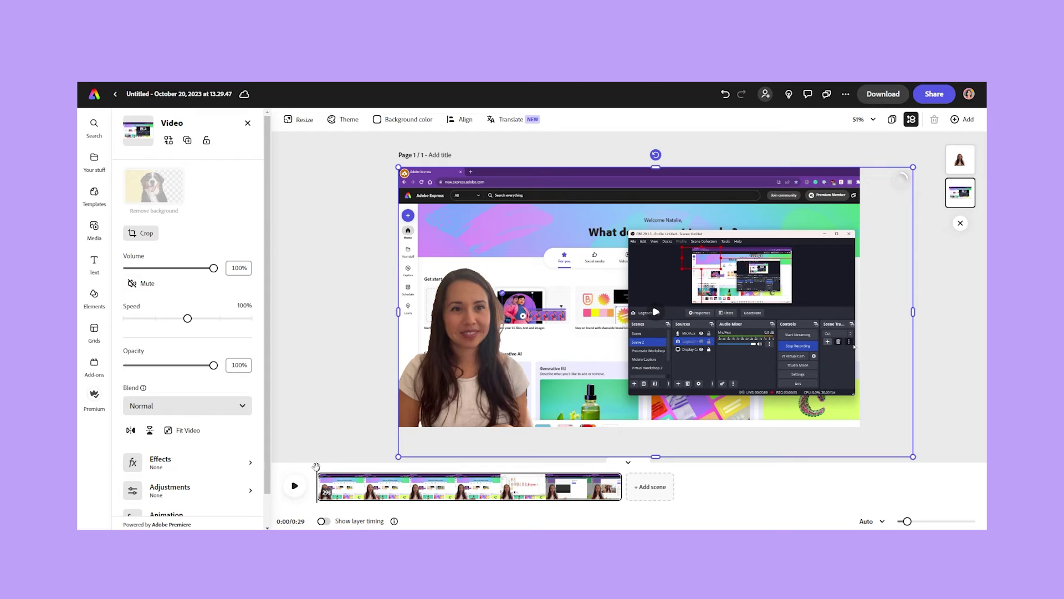
pyautogui.moveTo(316, 466); pyautogui.dragTo(344, 470)
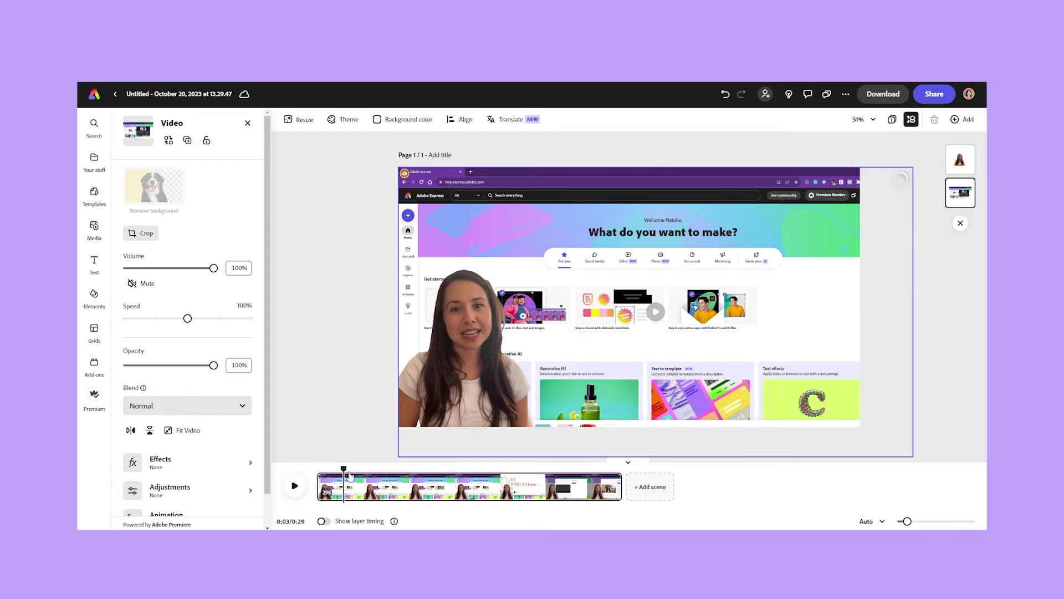
# - Preview the combined video starting from 0:05
pyautogui.click(380, 475)
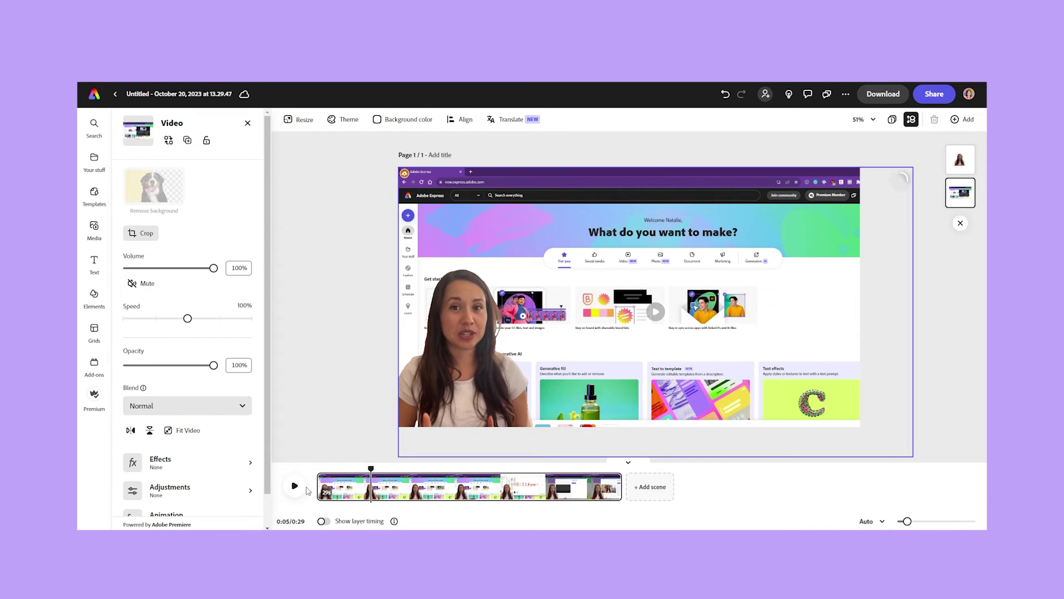
pyautogui.click(295, 487)
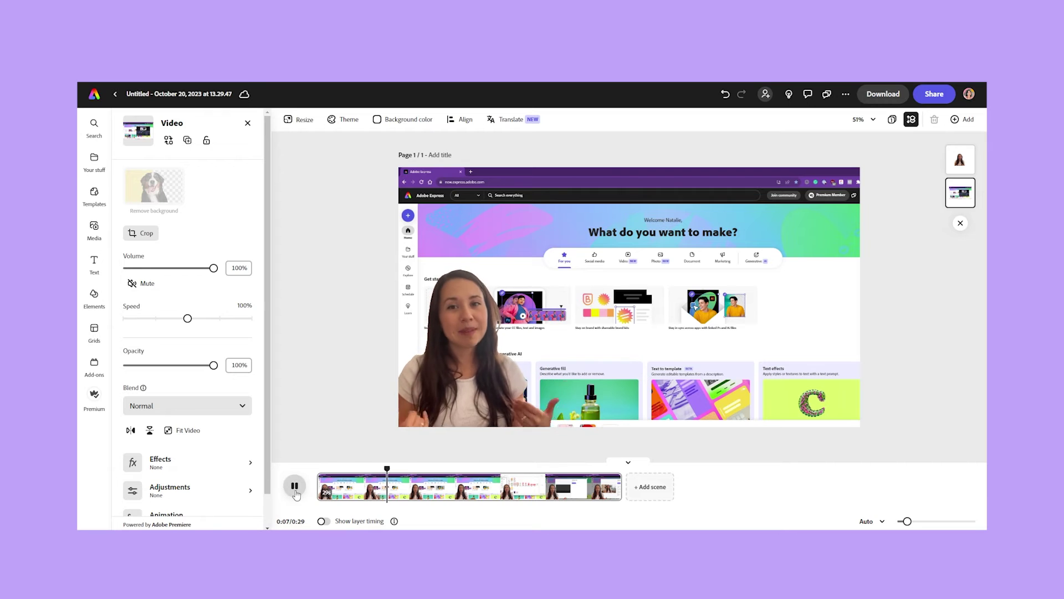
pyautogui.click(295, 486)
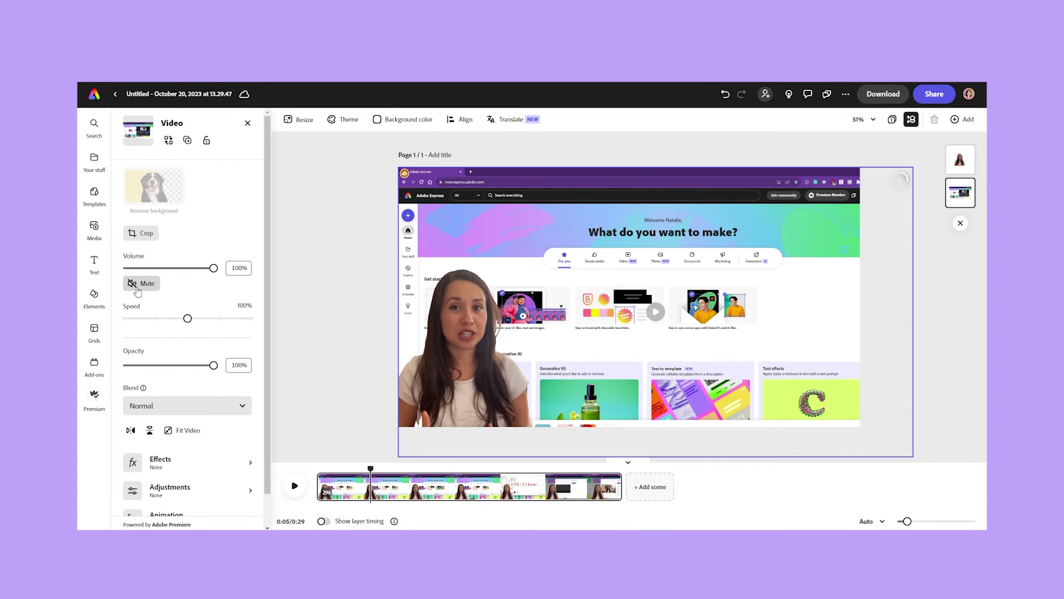
# - Mute the screen recording's audio and play the preview through to 0:15
pyautogui.click(137, 289)
pyautogui.click(295, 485)
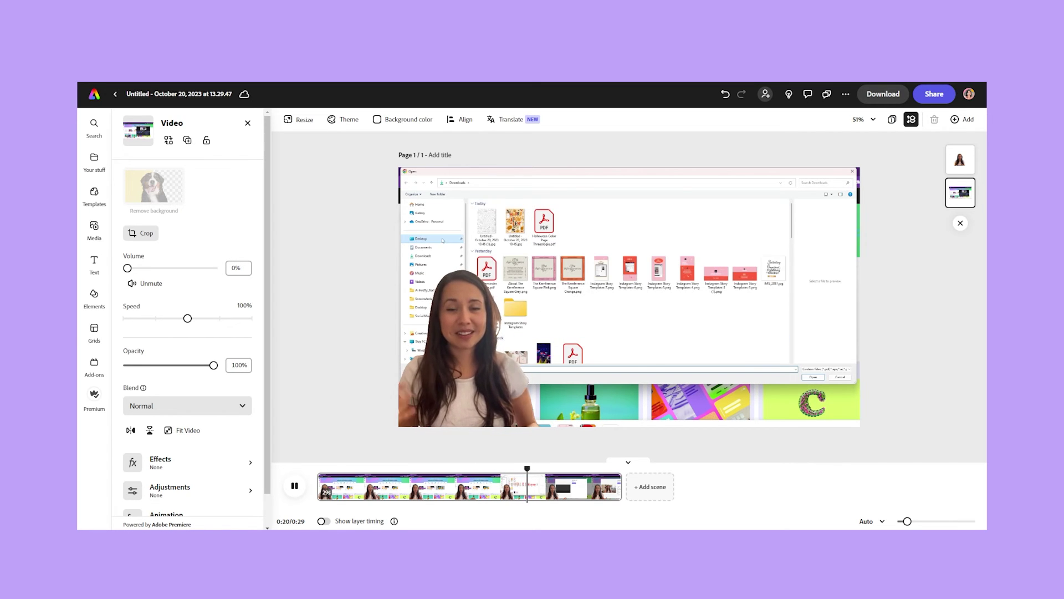
pyautogui.click(294, 486)
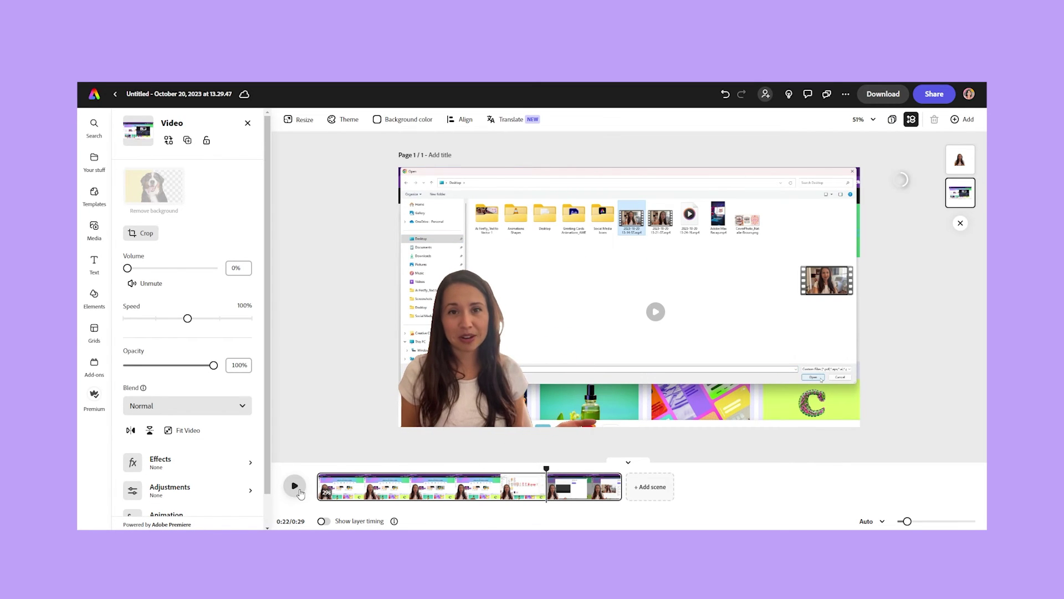
pyautogui.click(467, 474)
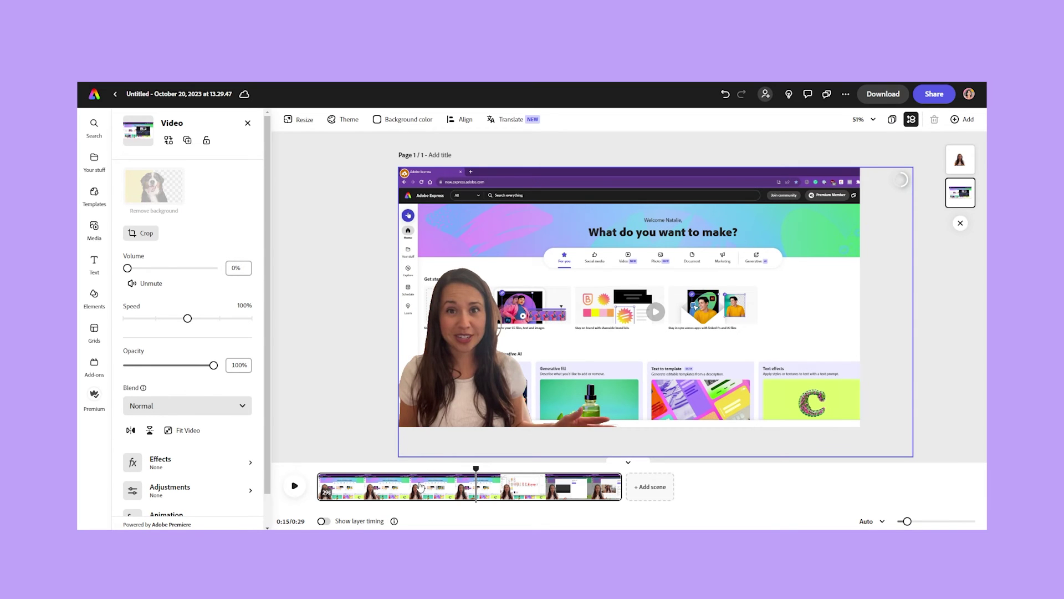
# - Open the Media library and set the playback position to 0:14
pyautogui.click(759, 475)
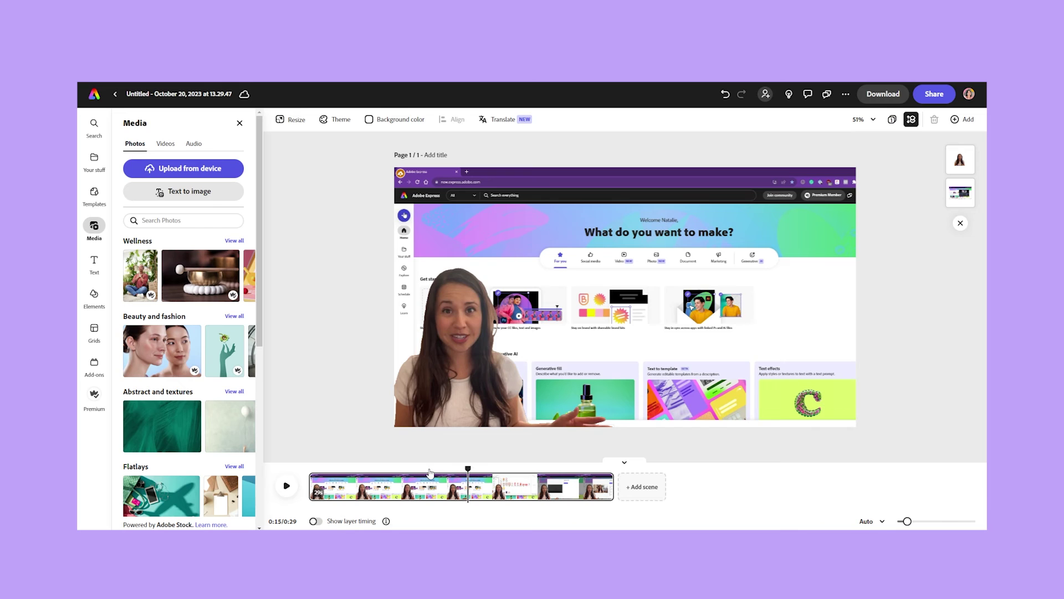
pyautogui.click(456, 470)
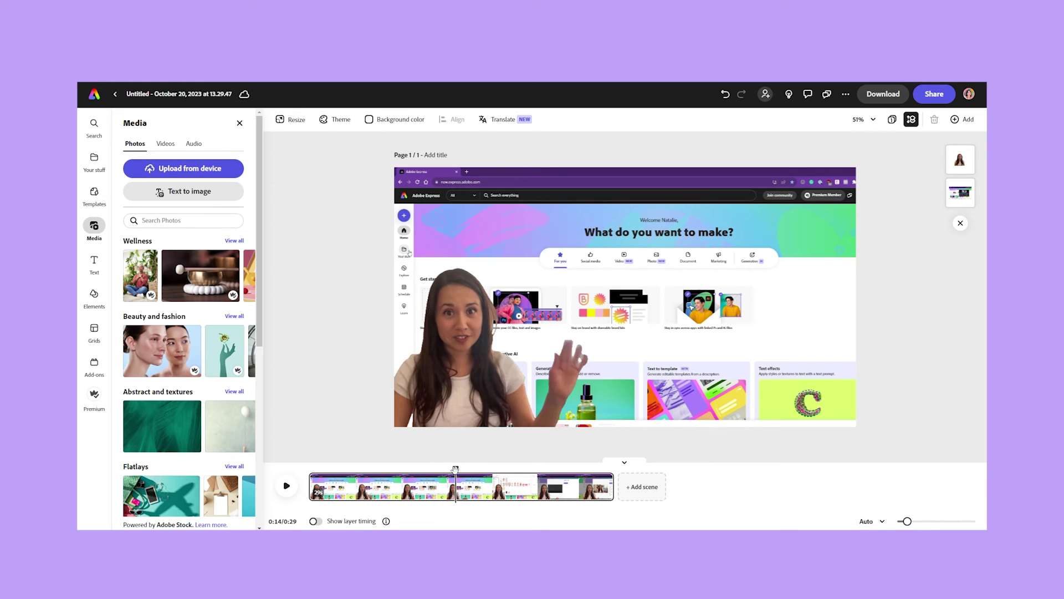